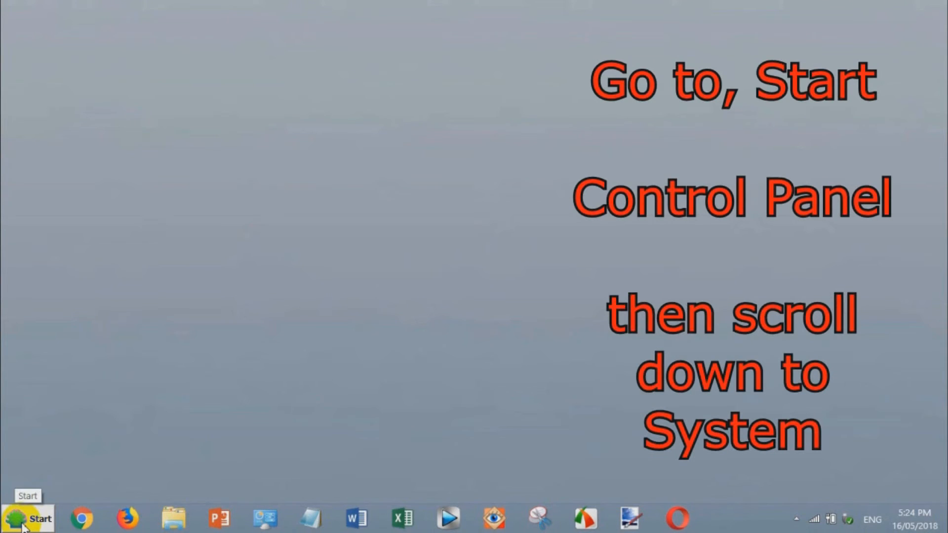
Open the System page of the Control Panel to show the computer's basic information.
{"action": "left_click", "coordinate": [23, 524]}
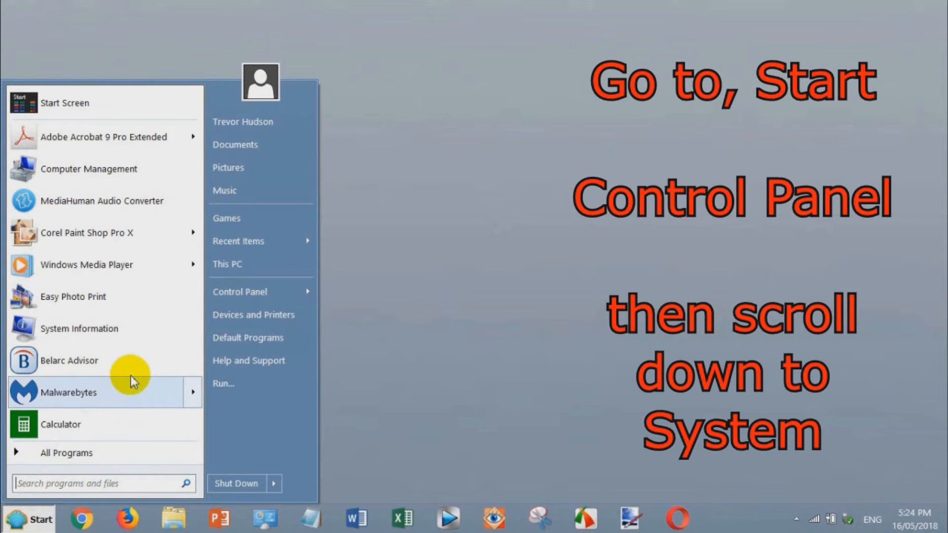
{"action": "mouse_move", "coordinate": [246, 290]}
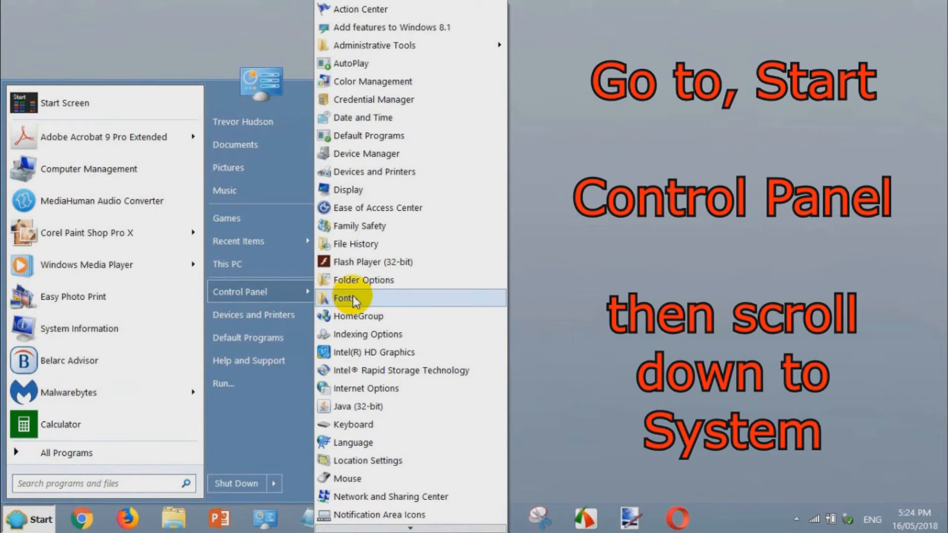
{"action": "scroll", "coordinate": [410, 301], "scroll_direction": "down", "scroll_amount": 1}
{"action": "scroll", "coordinate": [411, 298], "scroll_direction": "down", "scroll_amount": 6}
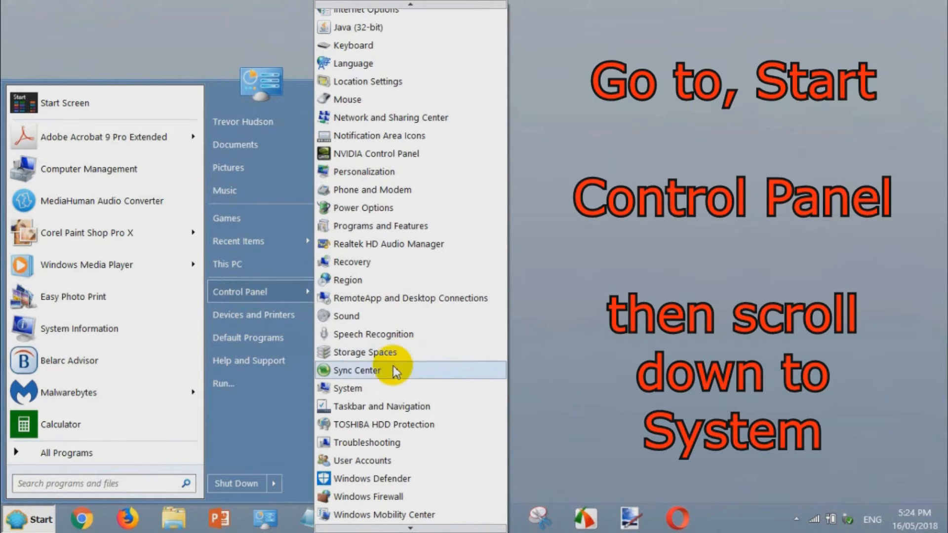
{"action": "left_click", "coordinate": [374, 389]}
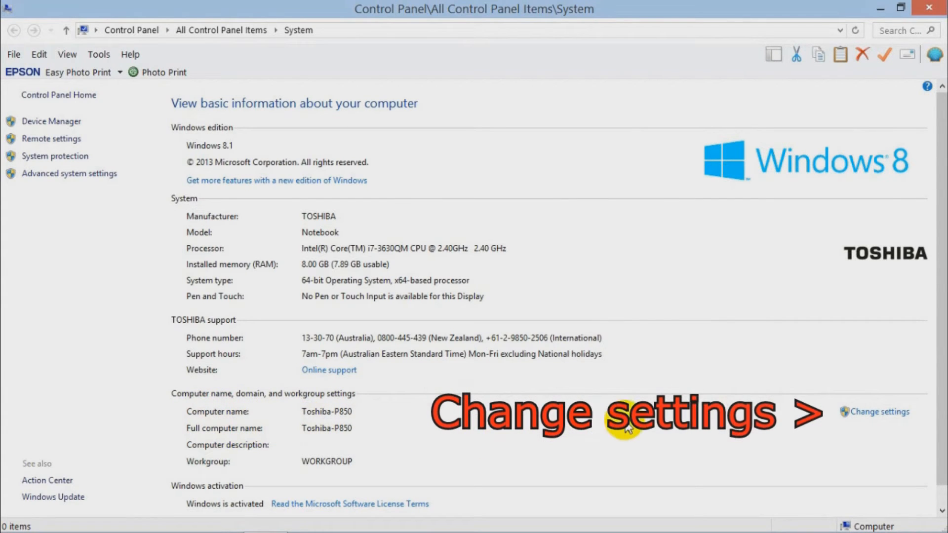
Open the settings for changing the computer name and move the System Properties dialog away from the window's edge.
{"action": "left_click", "coordinate": [886, 418]}
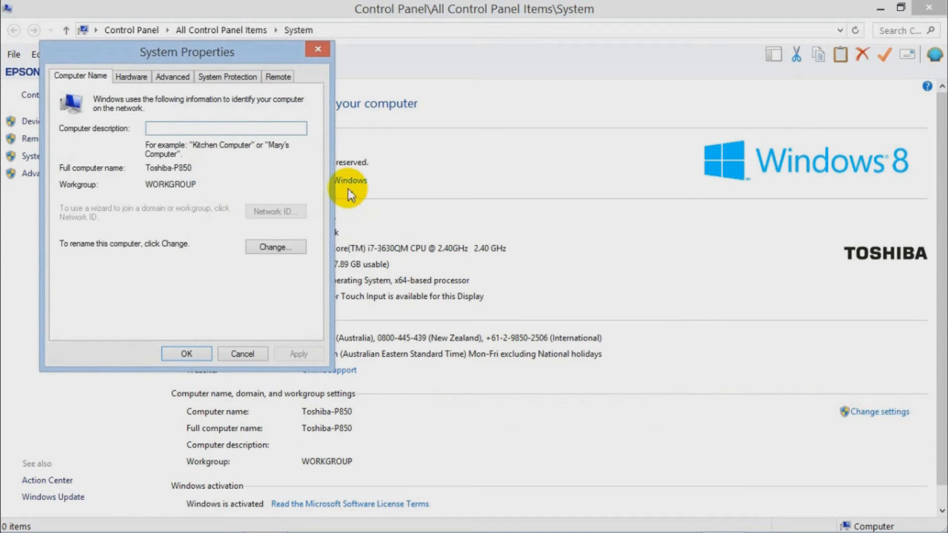
{"action": "left_click_drag", "start_coordinate": [250, 53], "coordinate": [445, 18]}
{"action": "left_click_drag", "start_coordinate": [505, 24], "coordinate": [585, 42]}
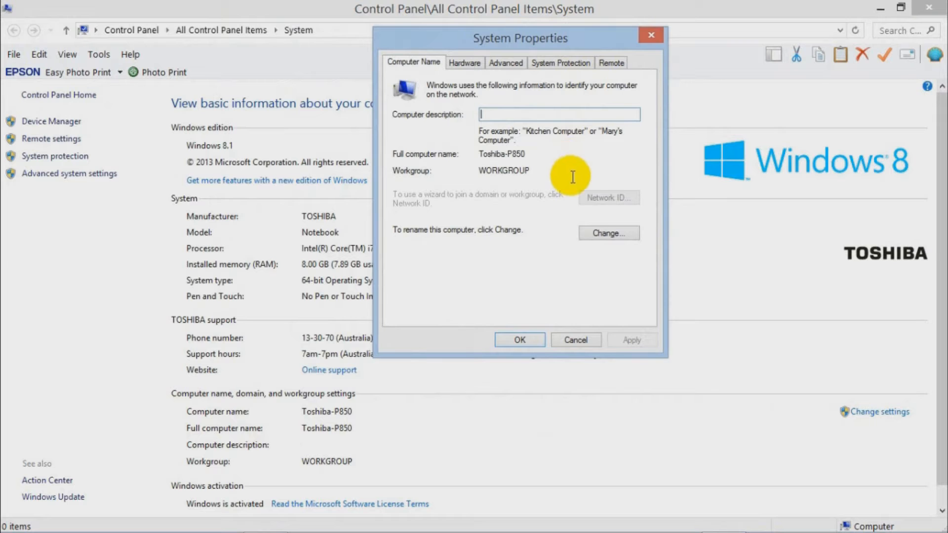
Rename the computer to ToshibaP850, close System Properties and choose to restart later.
{"action": "left_click", "coordinate": [609, 234]}
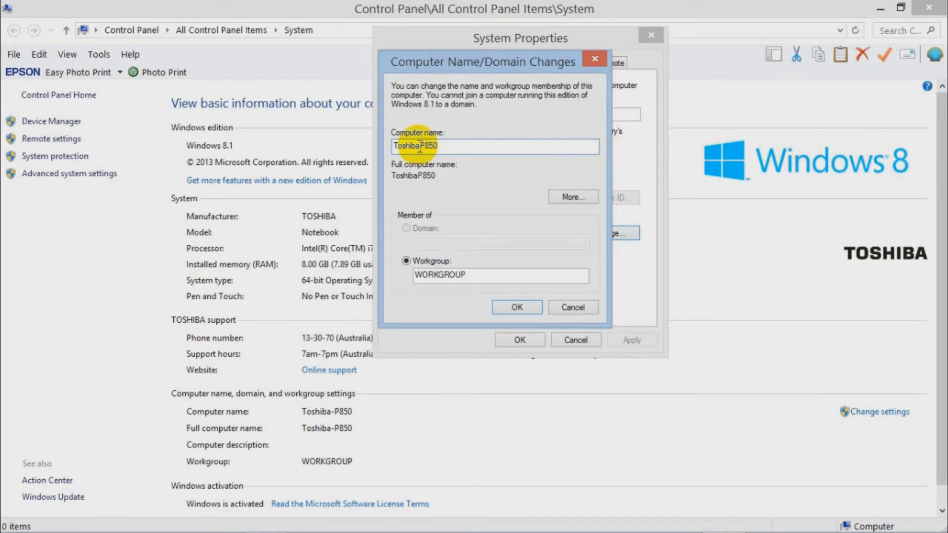
{"action": "left_click", "coordinate": [516, 307]}
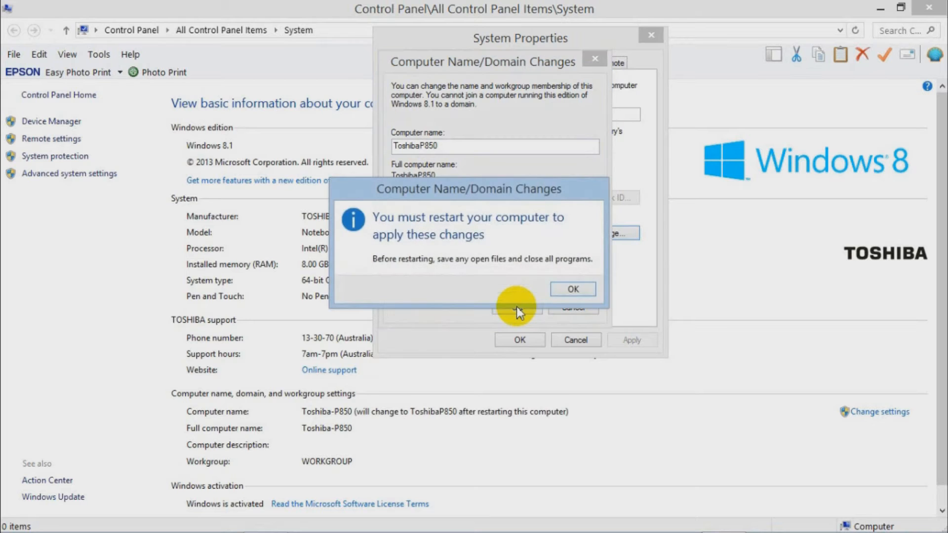
{"action": "left_click", "coordinate": [573, 289]}
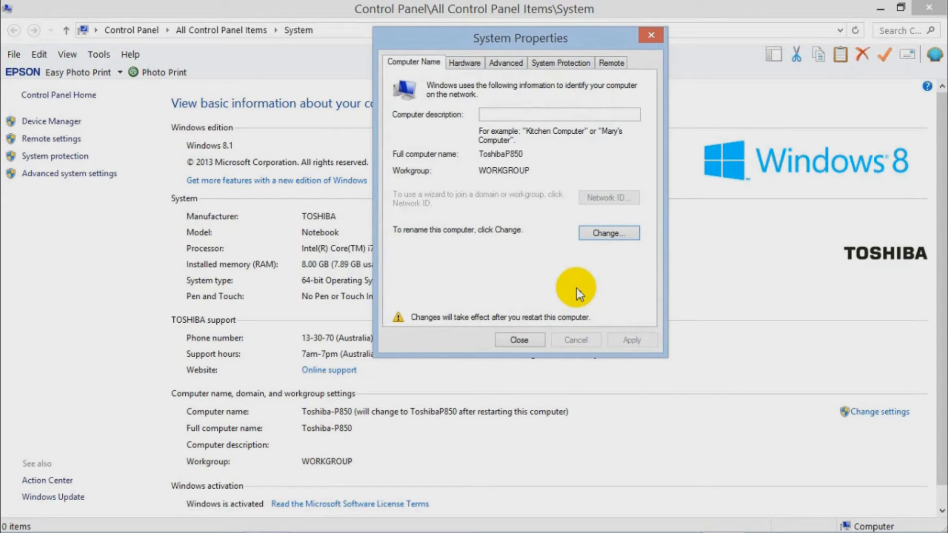
{"action": "left_click", "coordinate": [519, 341]}
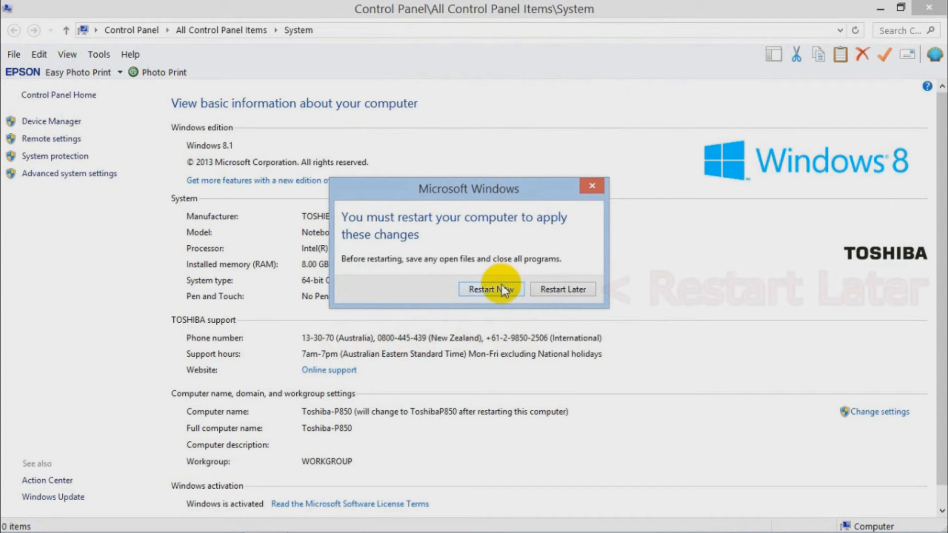
{"action": "left_click", "coordinate": [559, 291]}
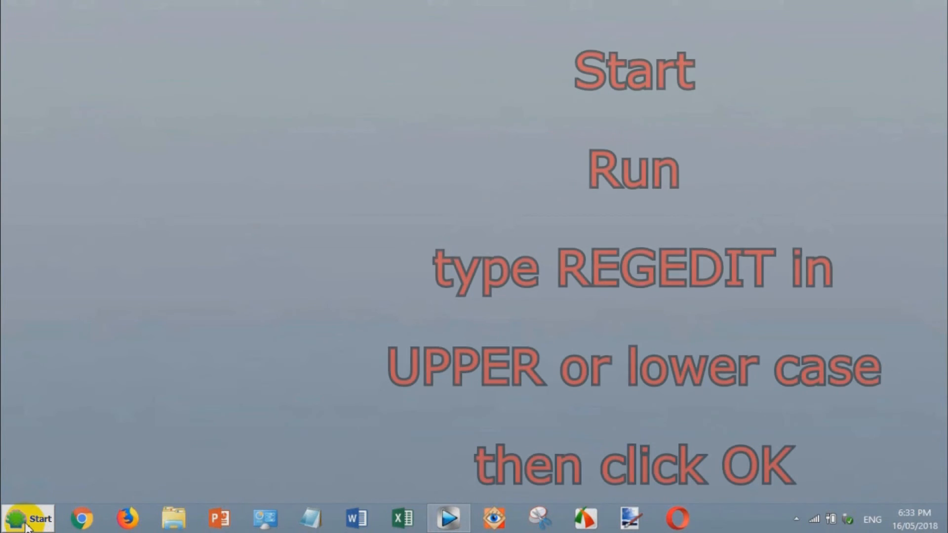
Open the Registry Editor by running regedit and allow it to make changes to the computer.
{"action": "left_click", "coordinate": [27, 525]}
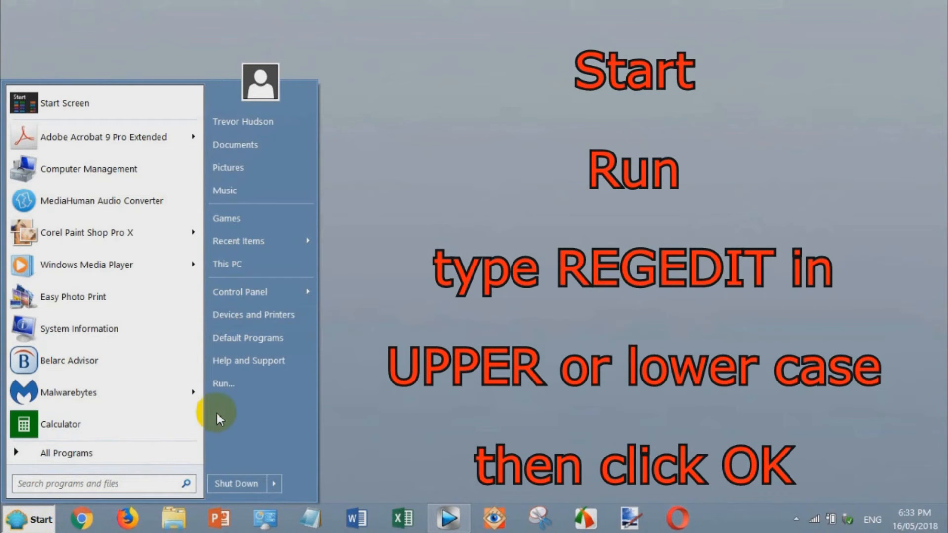
{"action": "left_click", "coordinate": [254, 383]}
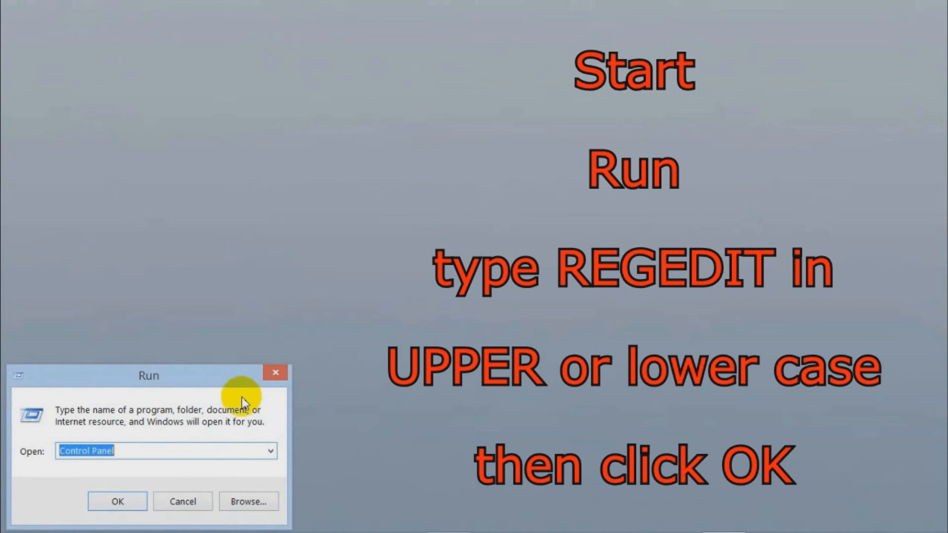
{"action": "left_click", "coordinate": [156, 450]}
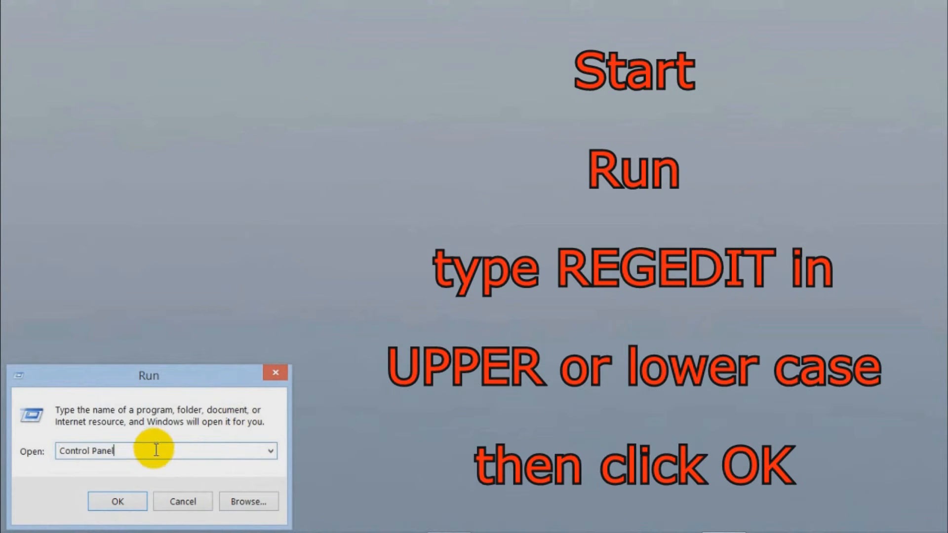
{"action": "key", "text": "BackSpace"}
{"action": "key", "text": "BackSpace"}
{"action": "key", "text": "BackSpace"}
{"action": "key", "text": "BackSpace"}
{"action": "key", "text": "BackSpace"}
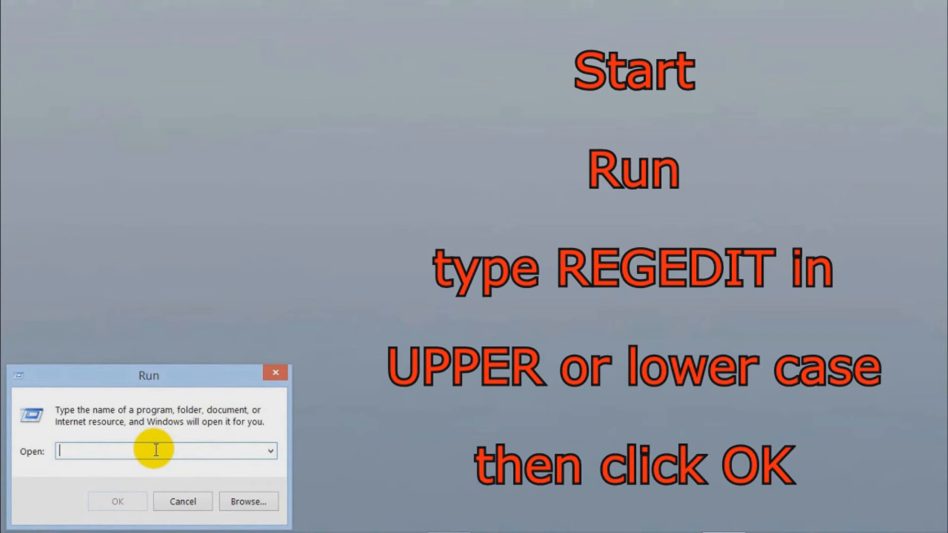
{"action": "type", "text": "reg"}
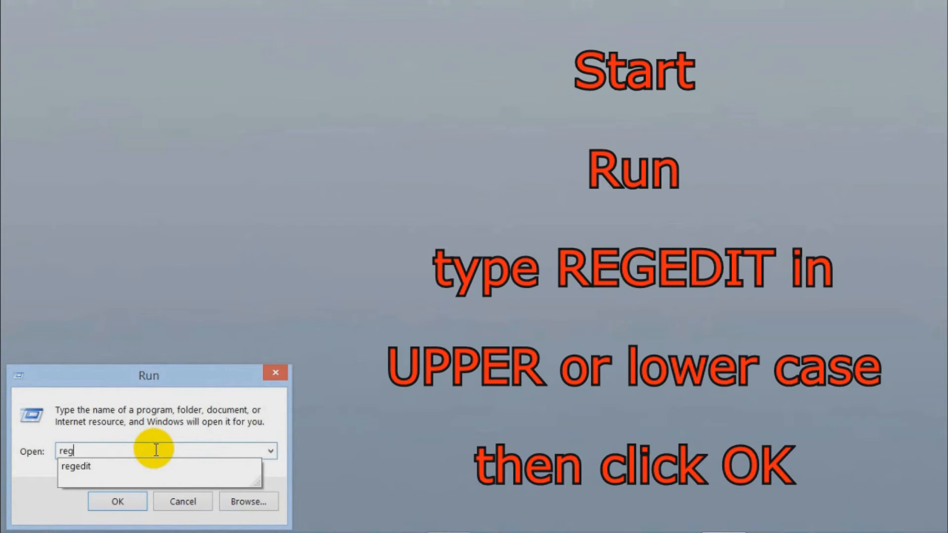
{"action": "type", "text": "edit"}
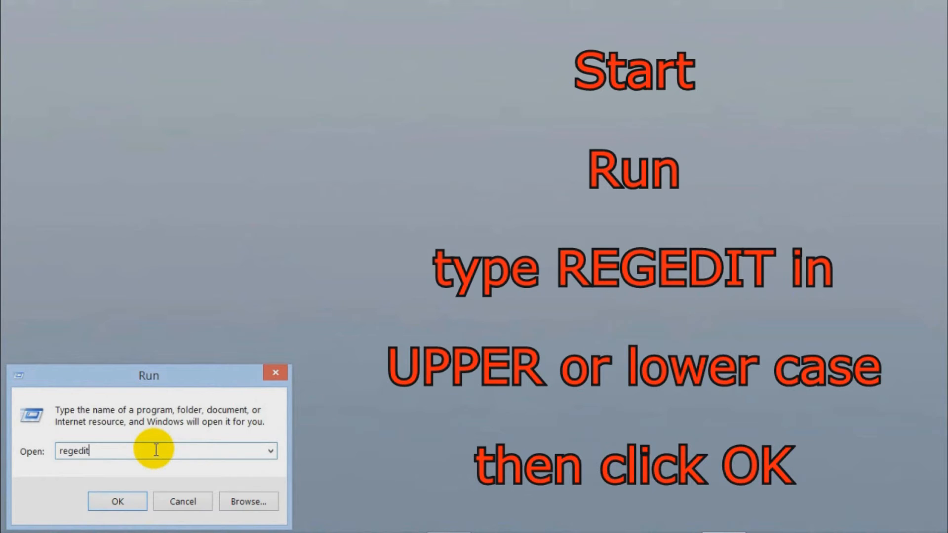
{"action": "left_click", "coordinate": [119, 502]}
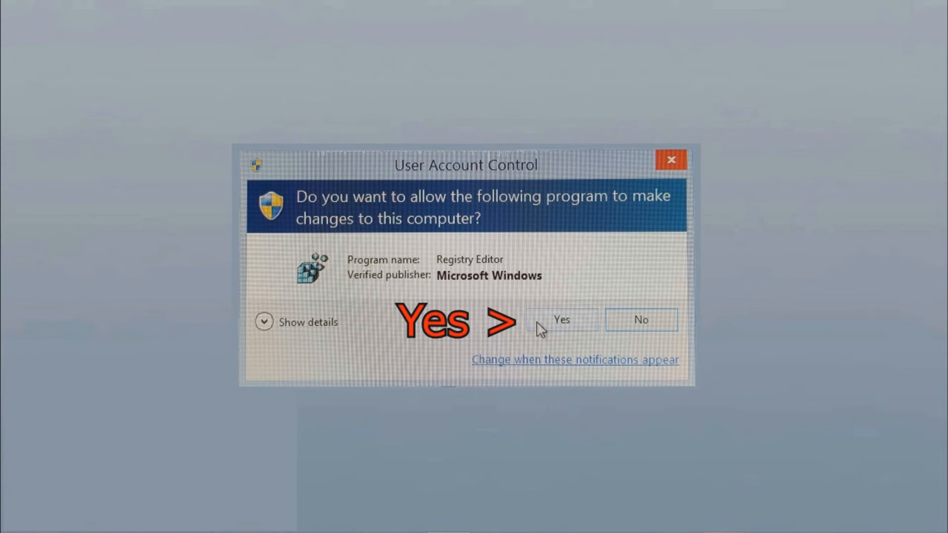
{"action": "left_click", "coordinate": [562, 320]}
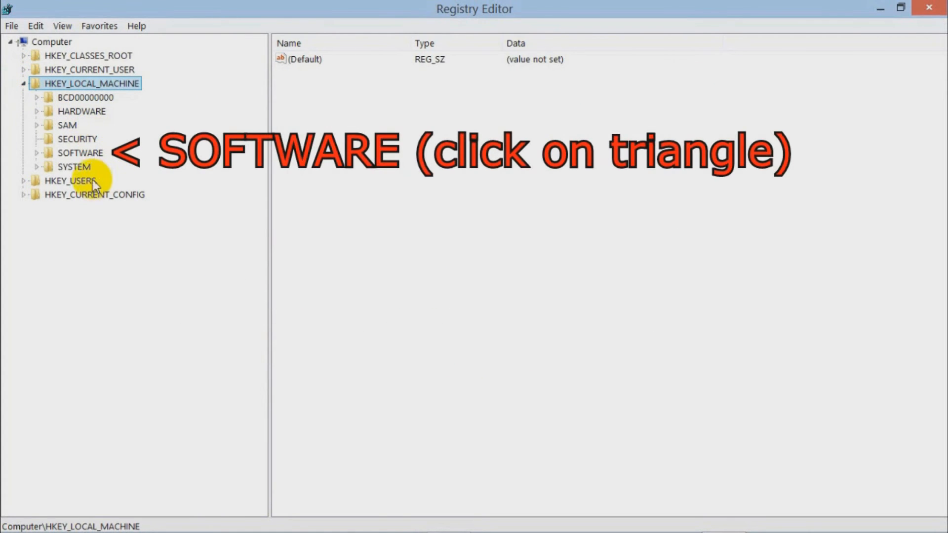
Select the registry key SOFTWARE\Microsoft\Windows NT\CurrentVersion under HKEY_LOCAL_MACHINE.
{"action": "left_click", "coordinate": [36, 153]}
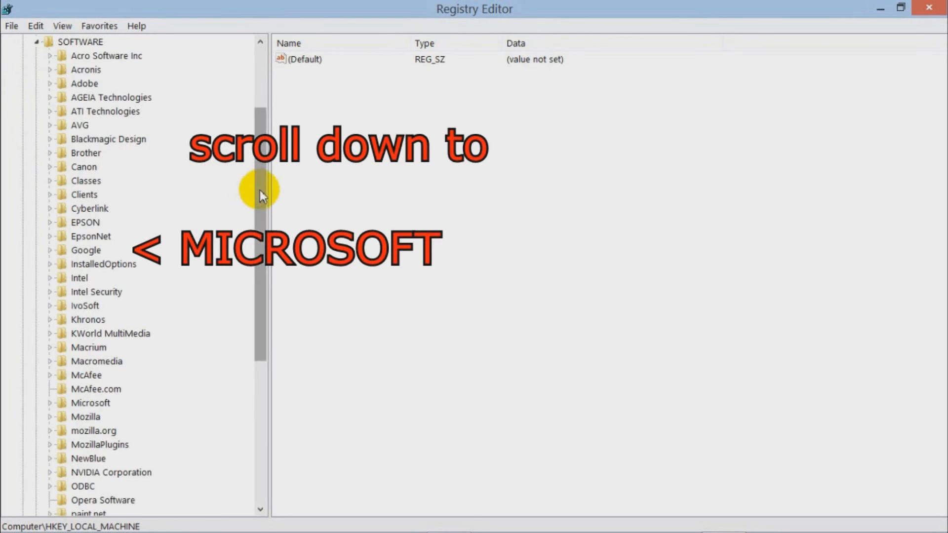
{"action": "left_click_drag", "start_coordinate": [260, 196], "coordinate": [269, 264]}
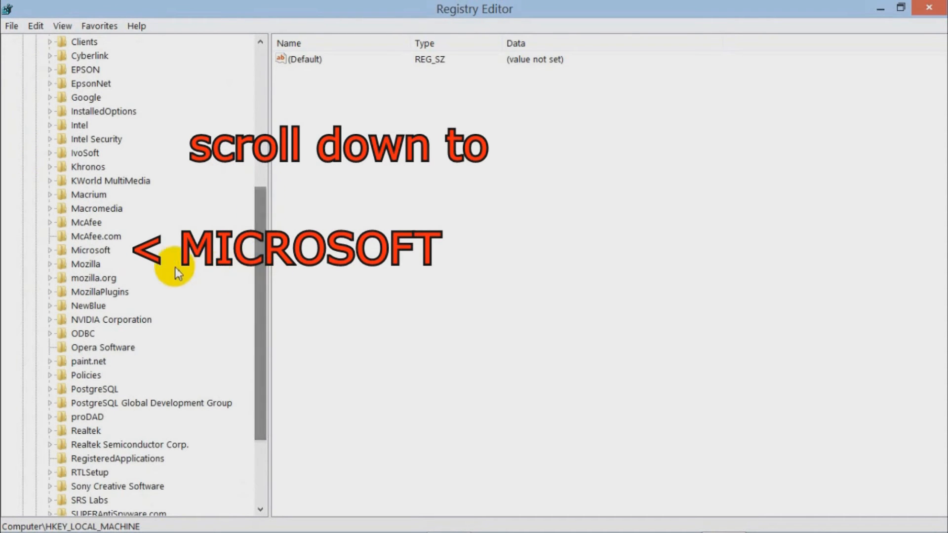
{"action": "left_click", "coordinate": [50, 250]}
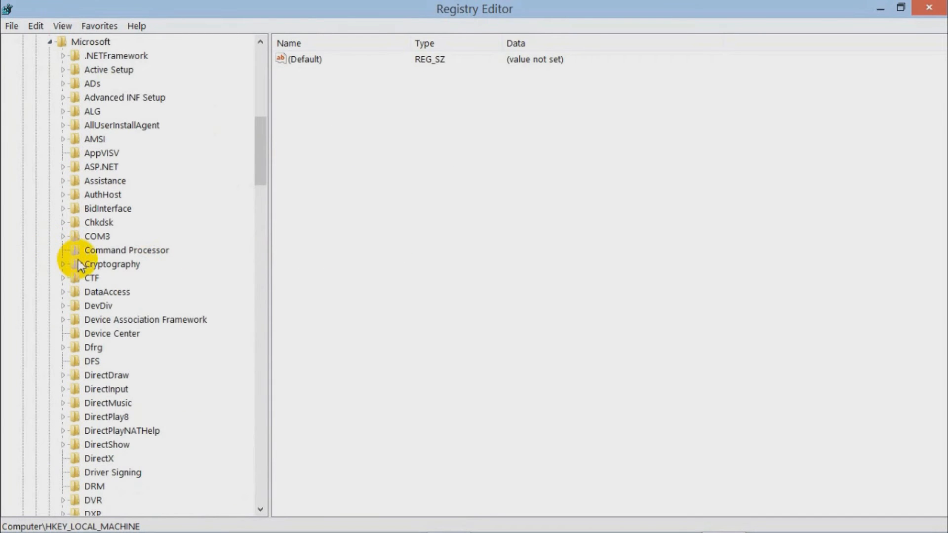
{"action": "left_click_drag", "start_coordinate": [257, 173], "coordinate": [273, 436]}
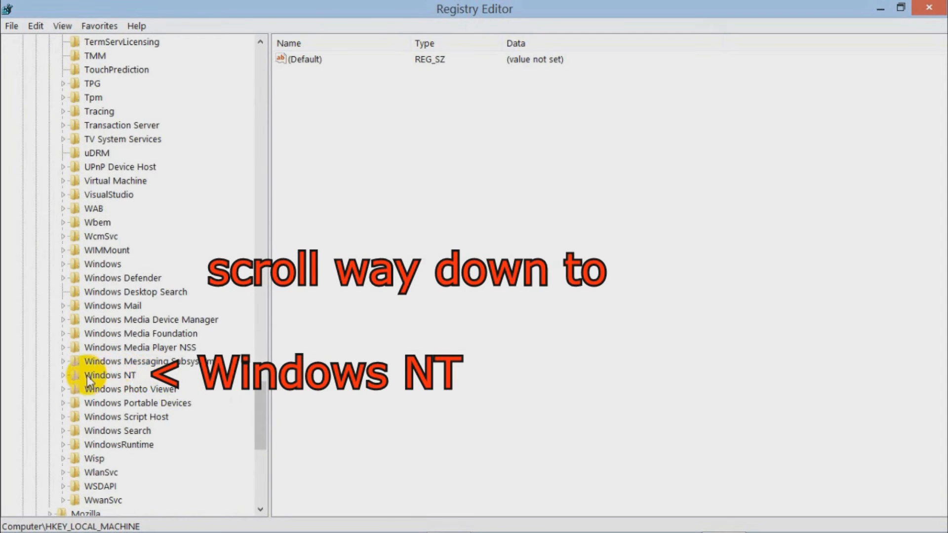
{"action": "left_click", "coordinate": [62, 376]}
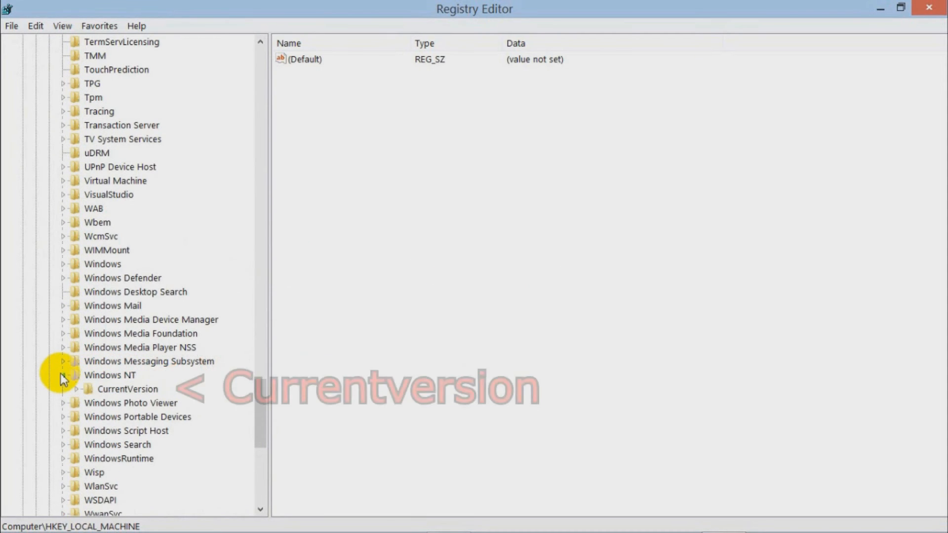
{"action": "left_click", "coordinate": [90, 389]}
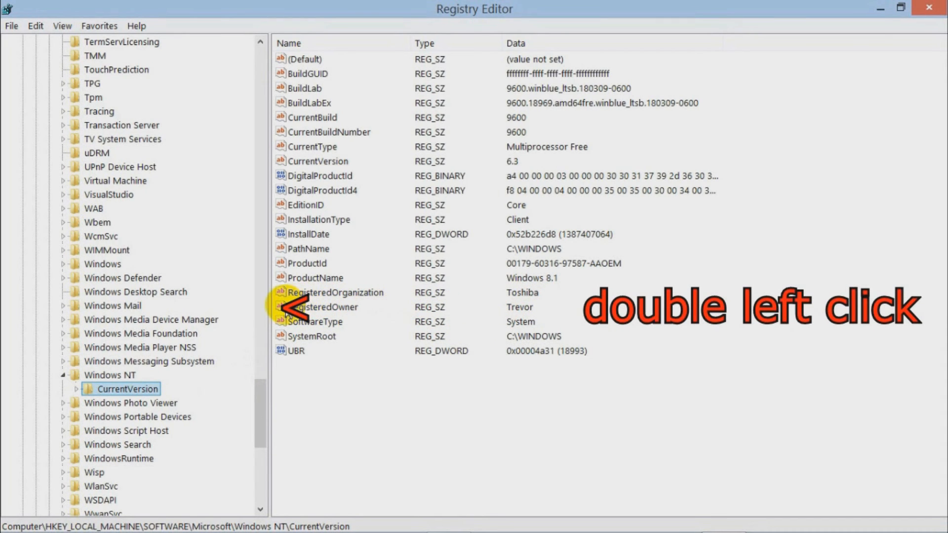
Change the value data of the RegisteredOwner string to a new owner's first name.
{"action": "double_click", "coordinate": [283, 309]}
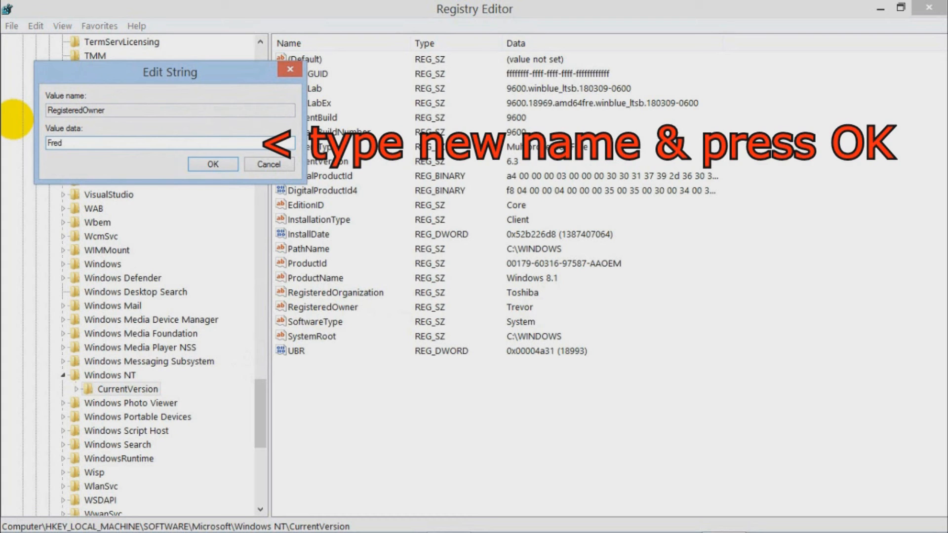
{"action": "left_click", "coordinate": [207, 165]}
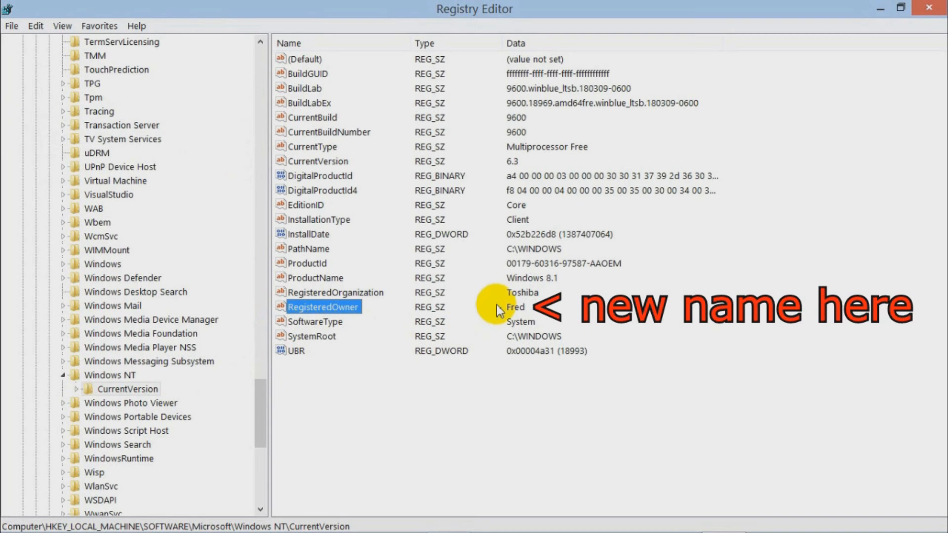
{"action": "left_click", "coordinate": [364, 372]}
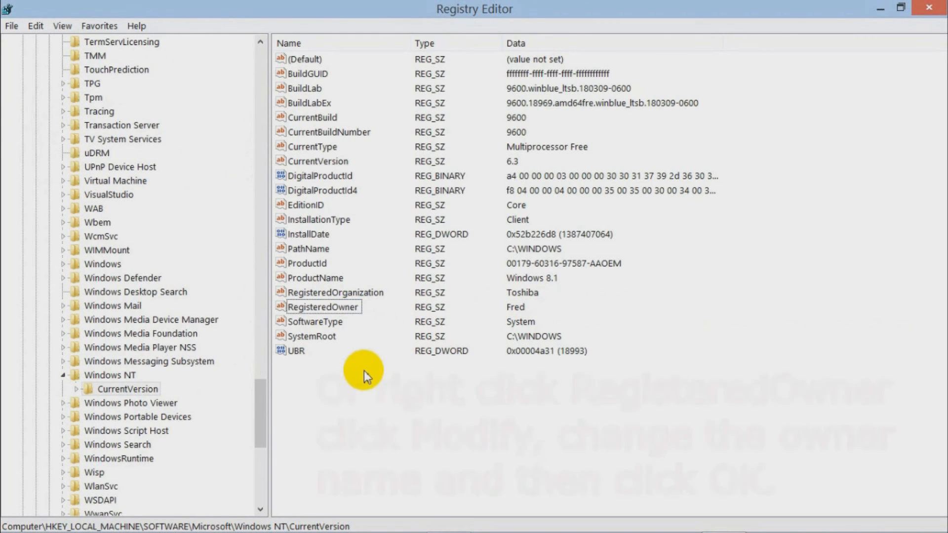
Modify the RegisteredOwner string again, replacing its value data with another owner's first name.
{"action": "right_click", "coordinate": [309, 308]}
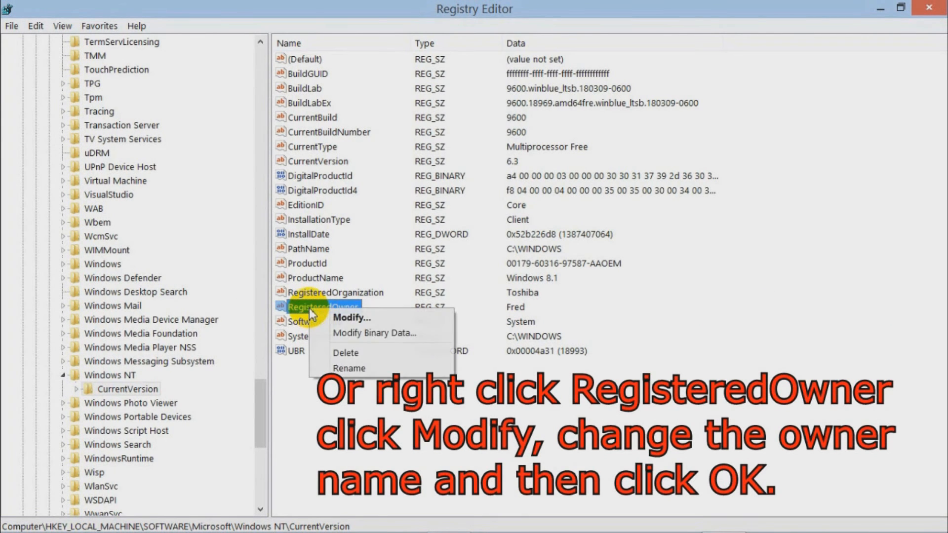
{"action": "left_click", "coordinate": [350, 318]}
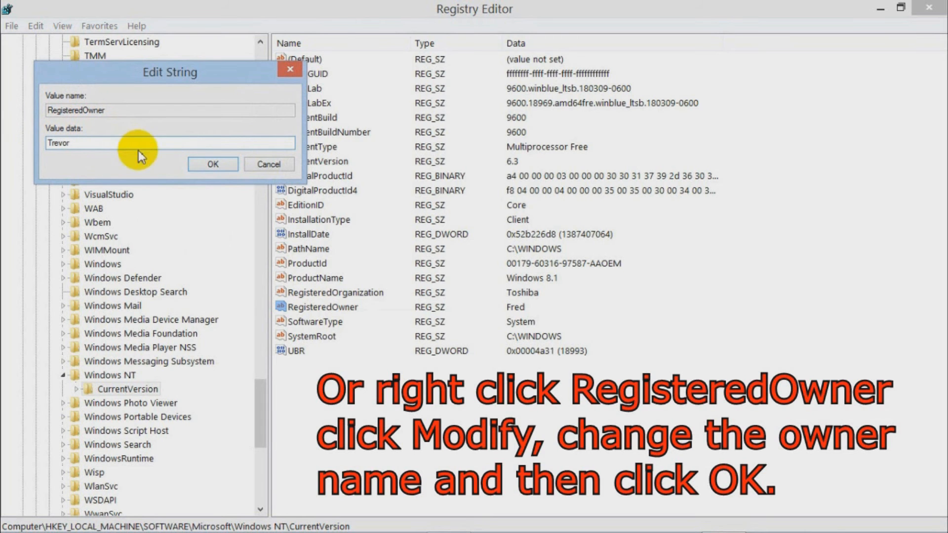
{"action": "left_click", "coordinate": [212, 164]}
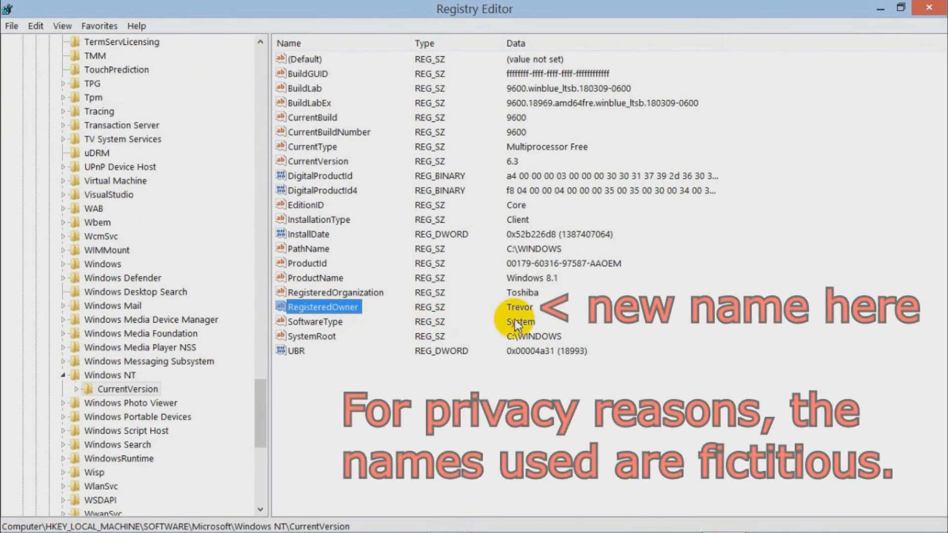
{"action": "left_click", "coordinate": [553, 314]}
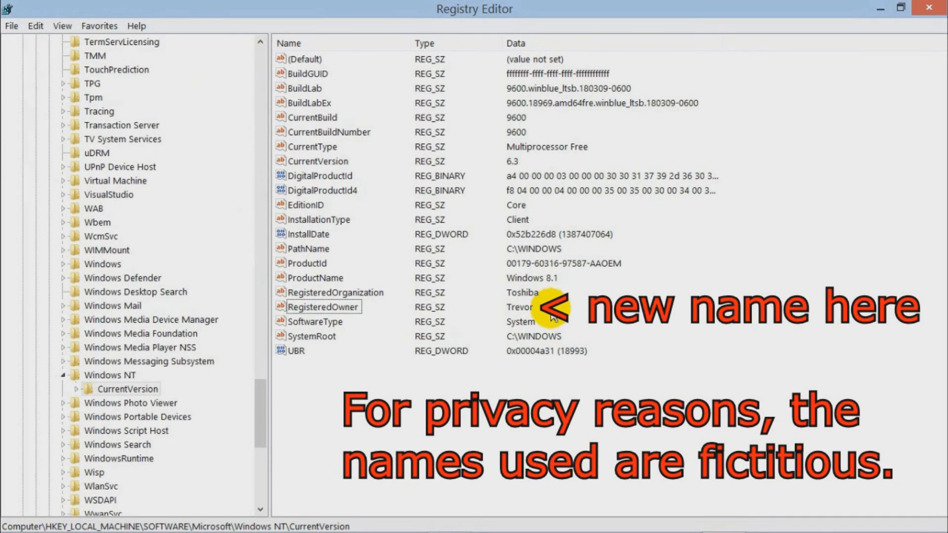